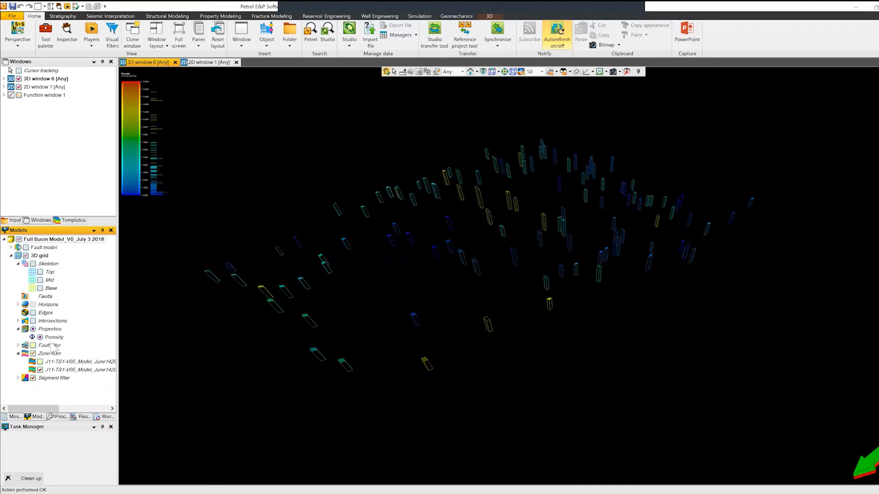
# Step: Show the 3D grid's skeleton surfaces together with the porosity cells, and hide the skeleton again
pyautogui.click(33, 264)
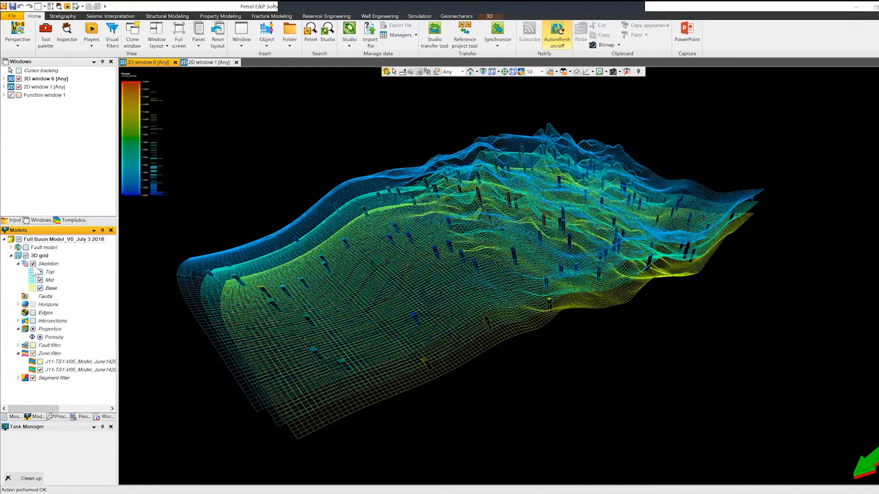
pyautogui.click(33, 264)
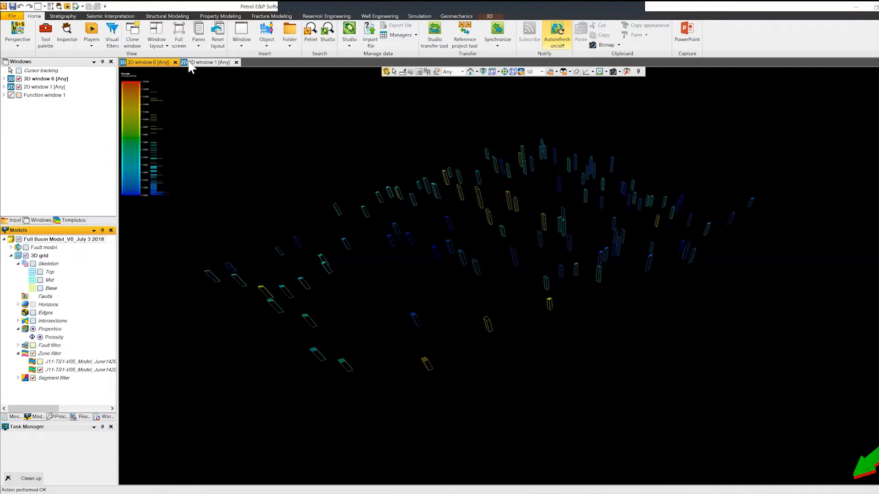
# Step: Open the UQ Copula method with Porosity as the grid property and J11-TS1-V05_Model_June142018 - J10-SB1-V05_Model_June142018 as the zone
pyautogui.click(222, 16)
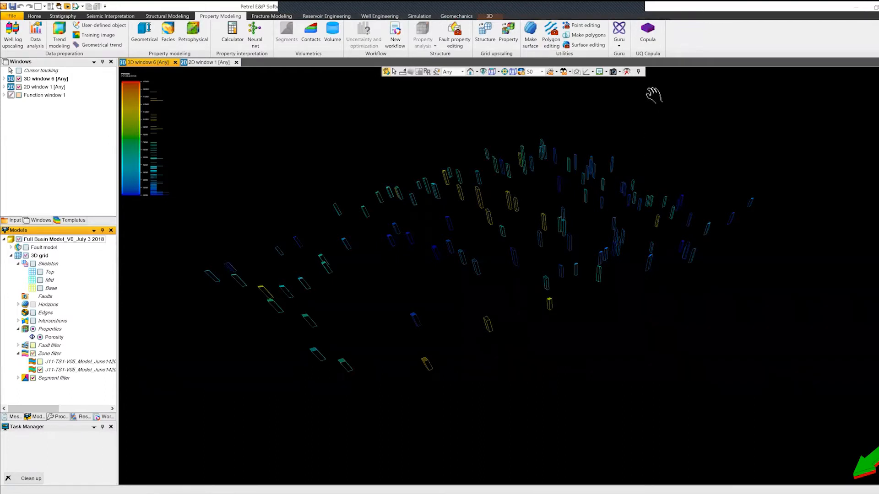
pyautogui.click(648, 32)
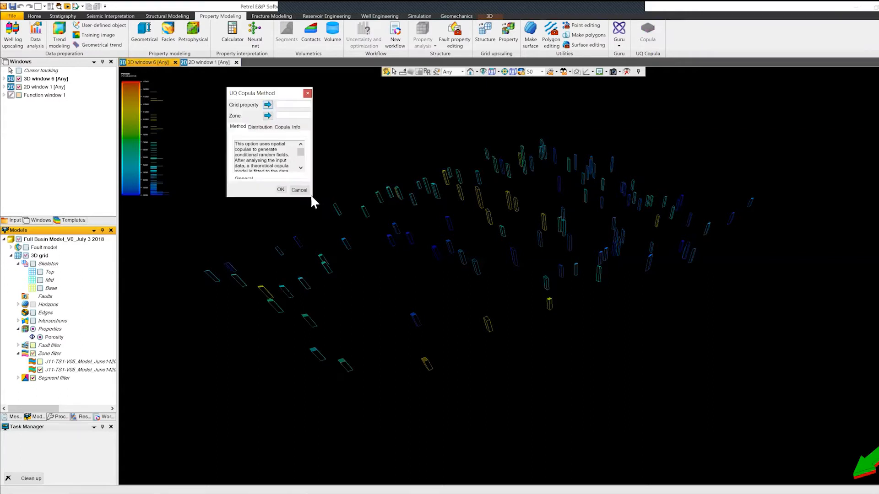
pyautogui.moveTo(313, 197); pyautogui.dragTo(491, 337)
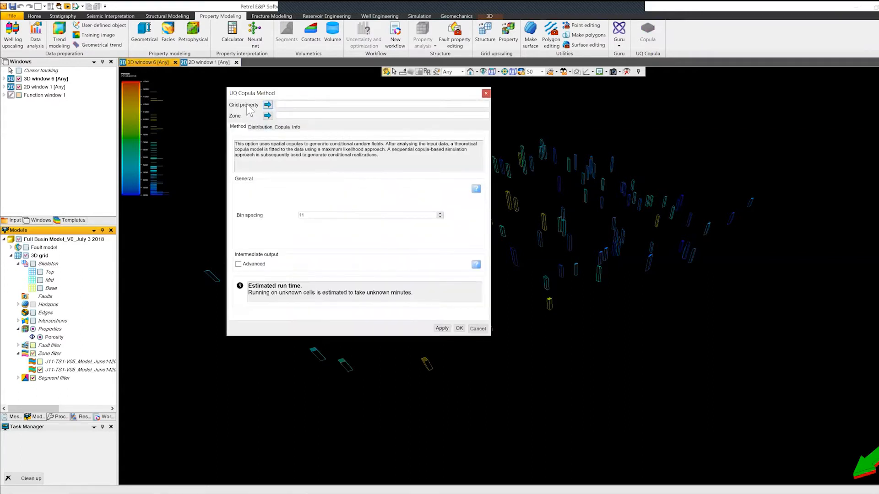
pyautogui.click(53, 337)
pyautogui.click(267, 105)
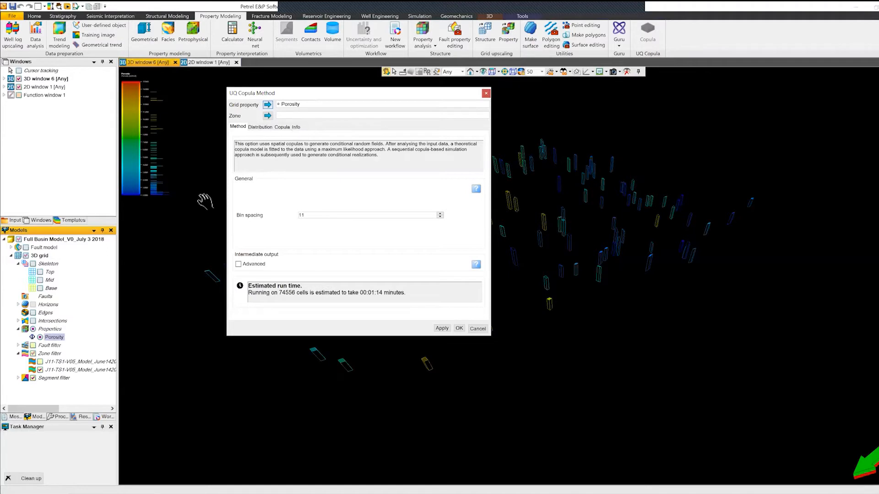
pyautogui.click(73, 370)
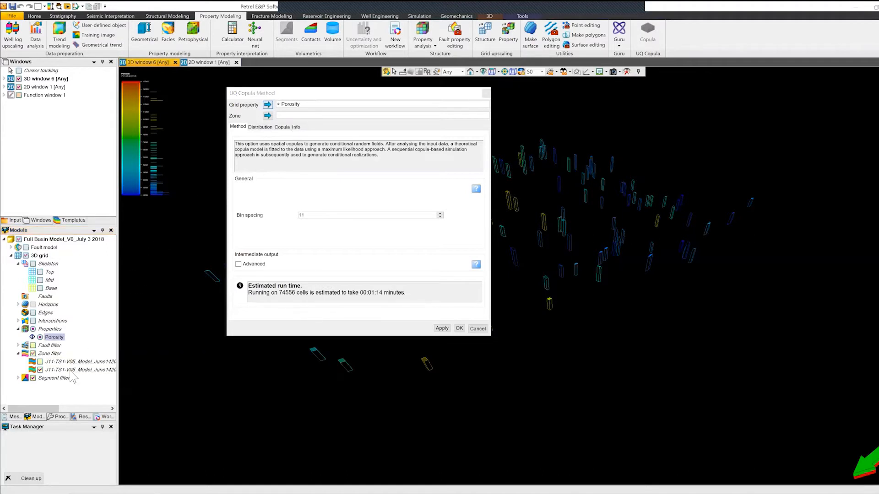
pyautogui.click(267, 116)
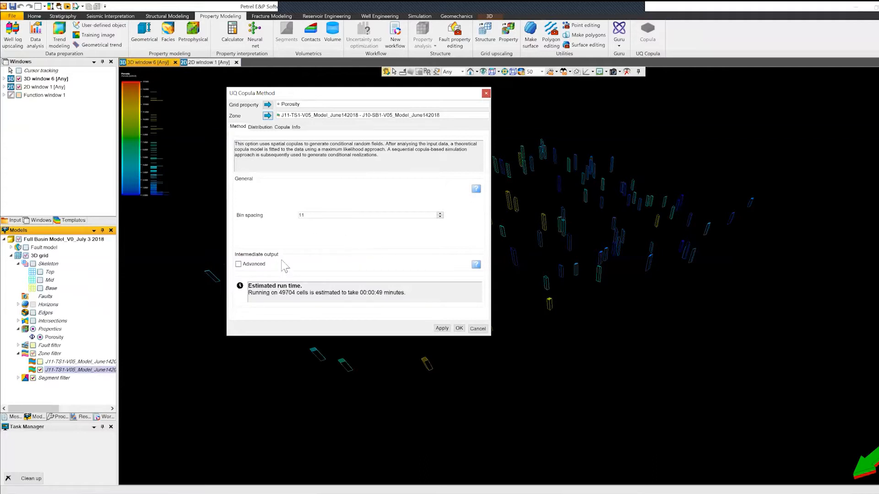
# Step: Enable the advanced intermediate output, run the distribution fit and enlarge the dialog to show the whole histogram
pyautogui.click(238, 265)
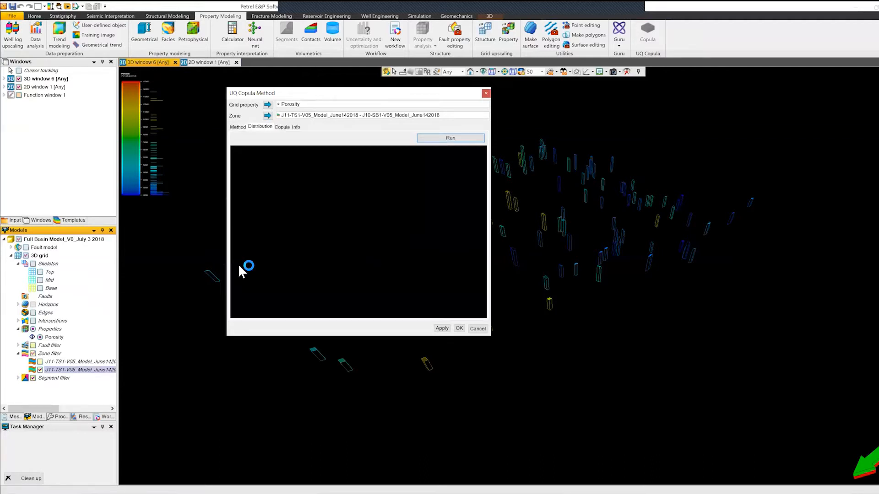
pyautogui.click(449, 139)
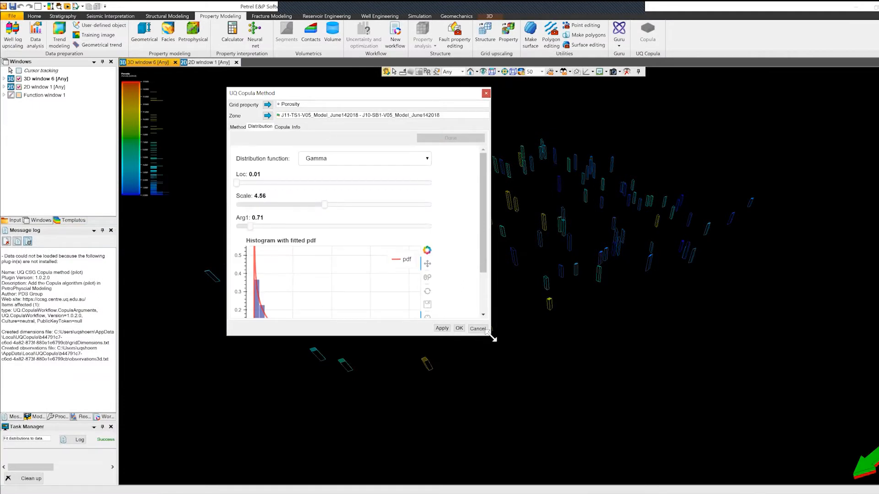
pyautogui.moveTo(492, 338); pyautogui.dragTo(524, 404)
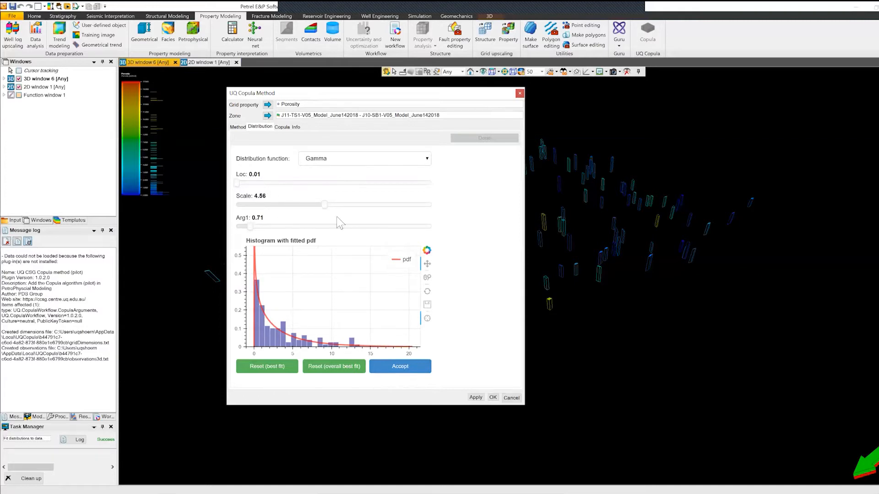
# Step: Try the Gamma distribution with Loc 0.11, Scale 2.50 and Arg1 0.95, and reset it to the overall best fit
pyautogui.moveTo(322, 205); pyautogui.dragTo(298, 205)
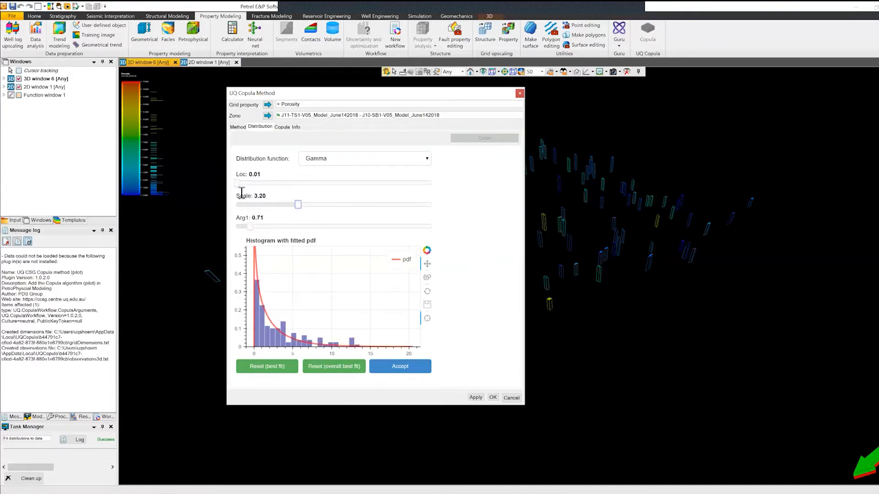
pyautogui.moveTo(234, 179)
pyautogui.mouseDown()
pyautogui.moveTo(269, 182)
pyautogui.moveTo(237, 183)
pyautogui.mouseUp()
pyautogui.moveTo(250, 227); pyautogui.dragTo(255, 226)
pyautogui.moveTo(296, 201); pyautogui.dragTo(283, 205)
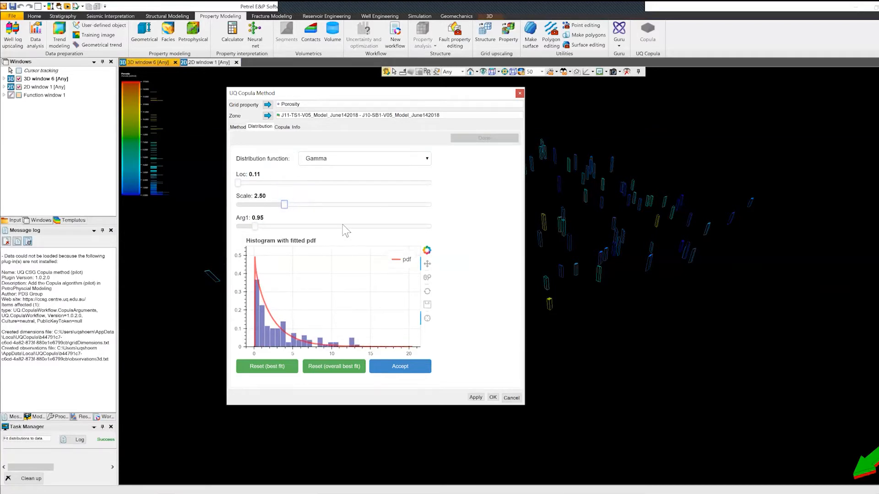
pyautogui.click(339, 368)
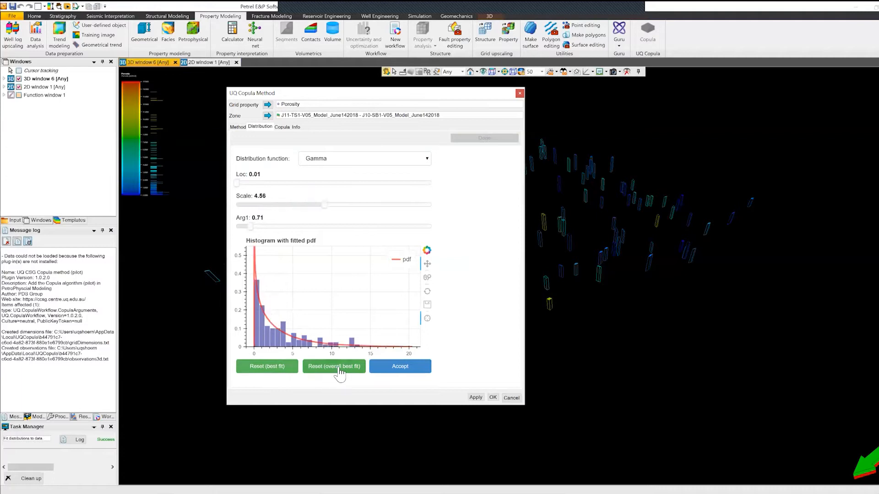
# Step: Try an Exponential distribution with Scale 1.75, reset it to its best fit and return to the overall best fit
pyautogui.click(333, 164)
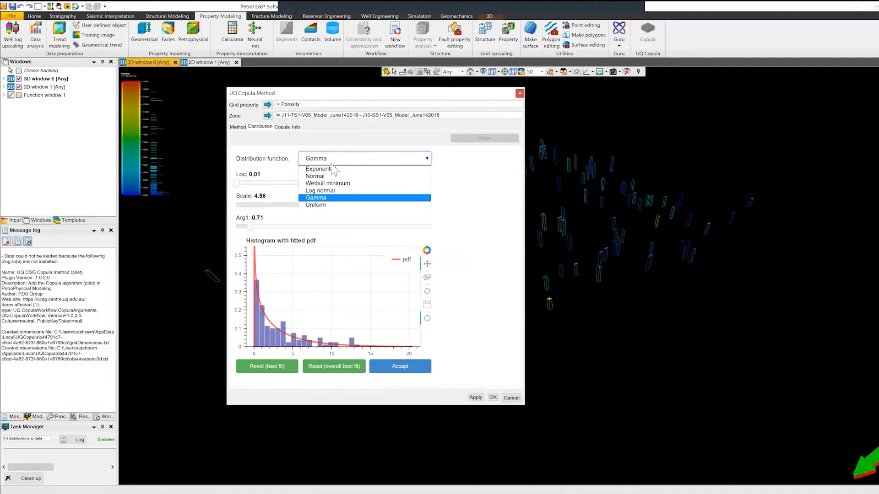
pyautogui.click(317, 170)
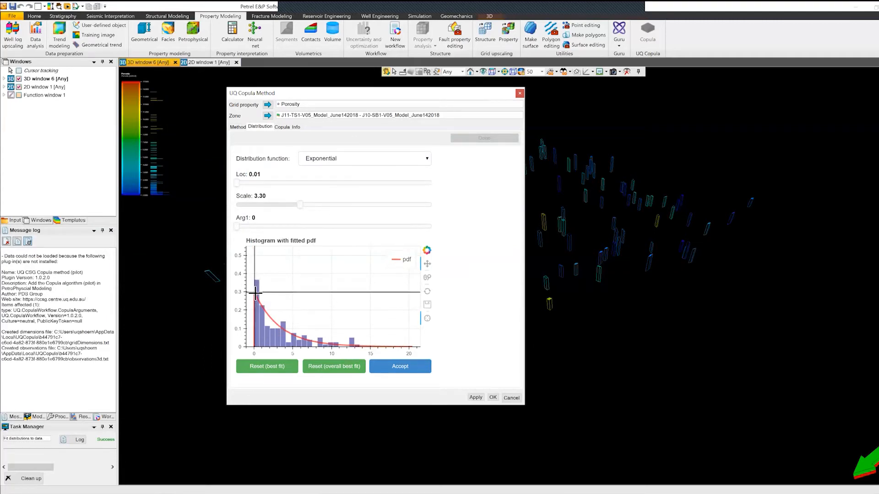
pyautogui.moveTo(299, 204)
pyautogui.moveTo(299, 204); pyautogui.dragTo(270, 205)
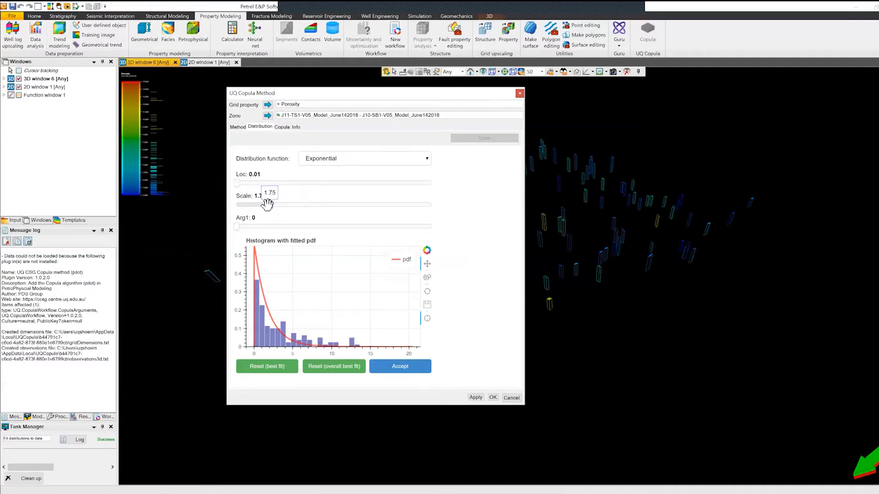
pyautogui.click(270, 370)
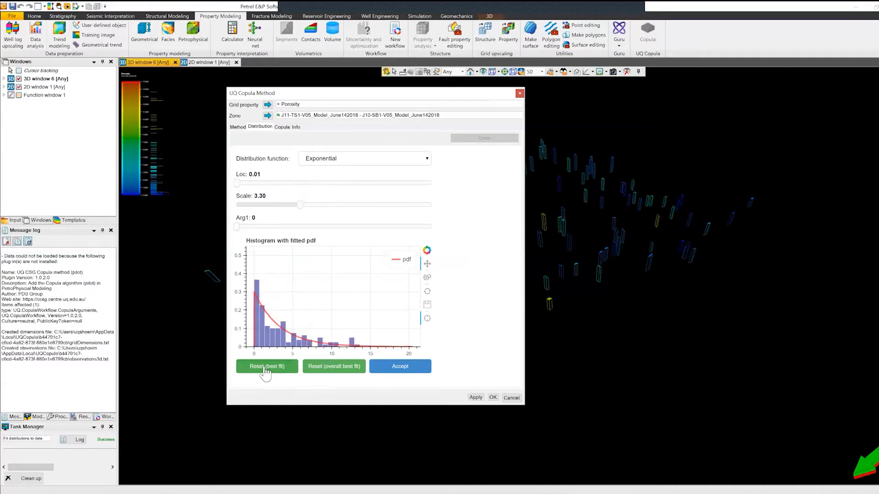
pyautogui.click(335, 371)
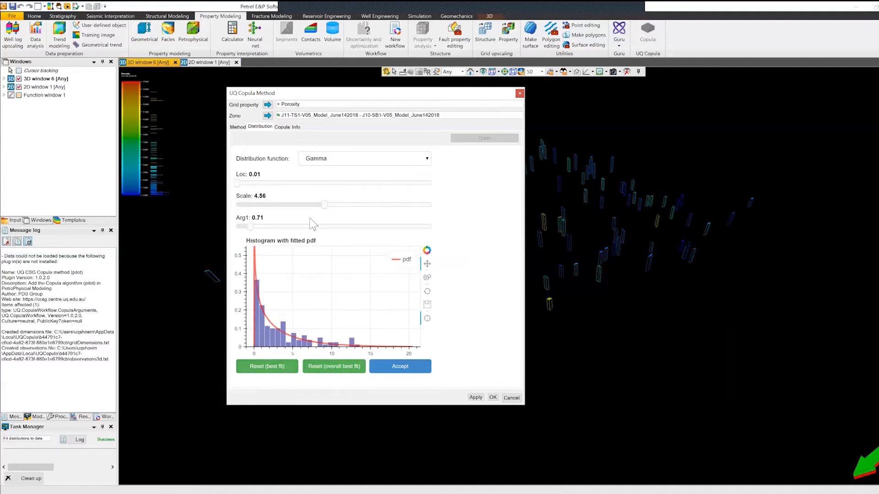
# Step: Lower the Gamma distribution's Scale to slightly below 2.65, raise Arg1 to just above 0.95, and accept the distribution
pyautogui.moveTo(323, 204)
pyautogui.moveTo(323, 204); pyautogui.dragTo(288, 204)
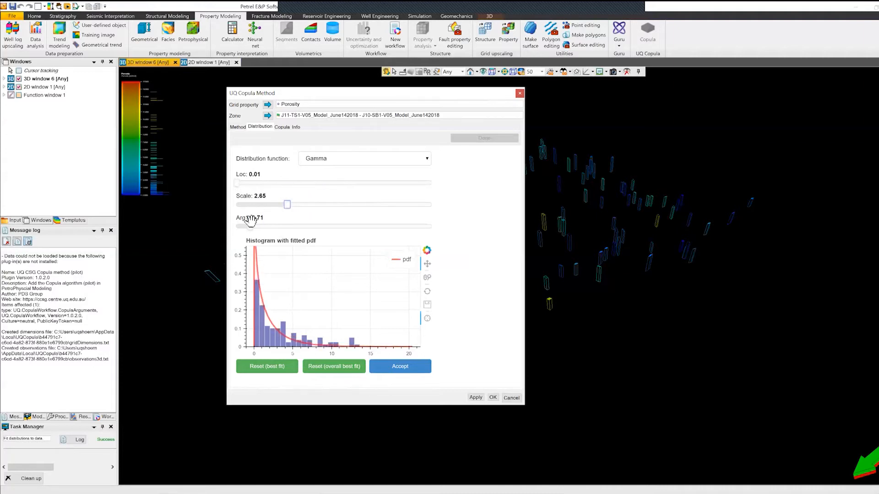
pyautogui.moveTo(249, 226); pyautogui.dragTo(255, 226)
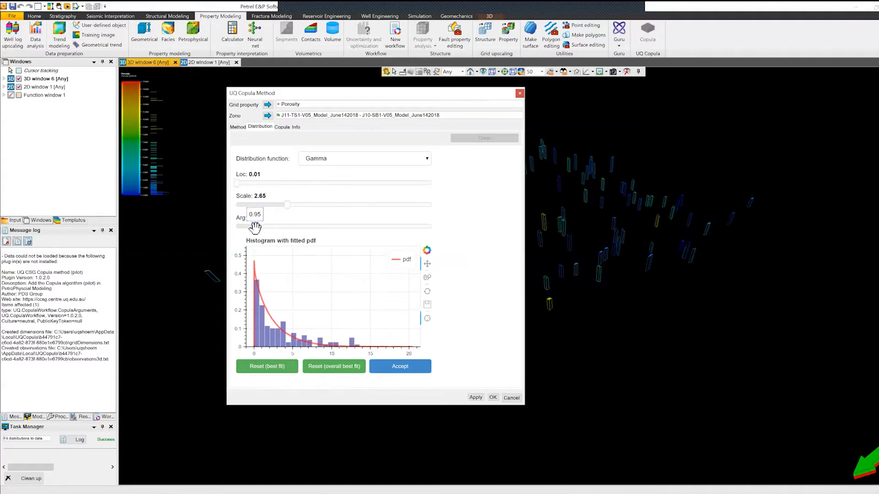
pyautogui.moveTo(284, 203)
pyautogui.moveTo(284, 204); pyautogui.dragTo(280, 204)
pyautogui.moveTo(255, 226)
pyautogui.moveTo(255, 225); pyautogui.dragTo(256, 225)
pyautogui.click(404, 368)
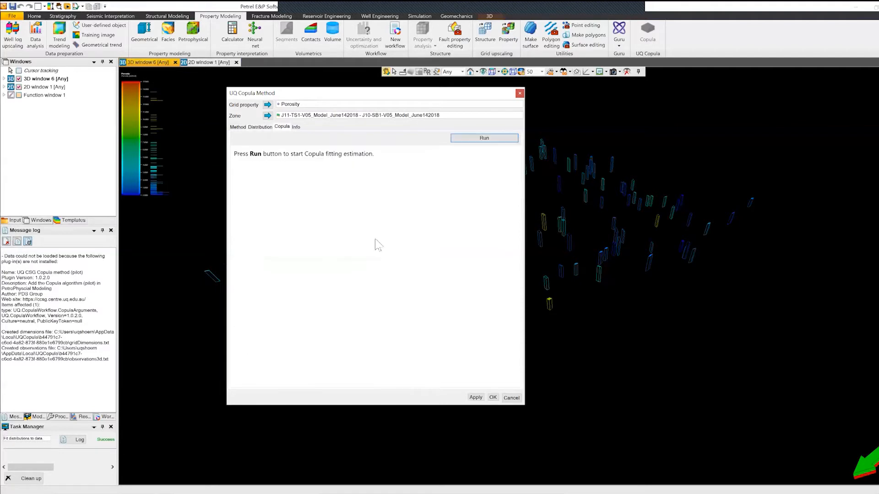
# Step: Run the copula fitting estimation, and move and enlarge the dialog to show all the fit plots
pyautogui.click(484, 139)
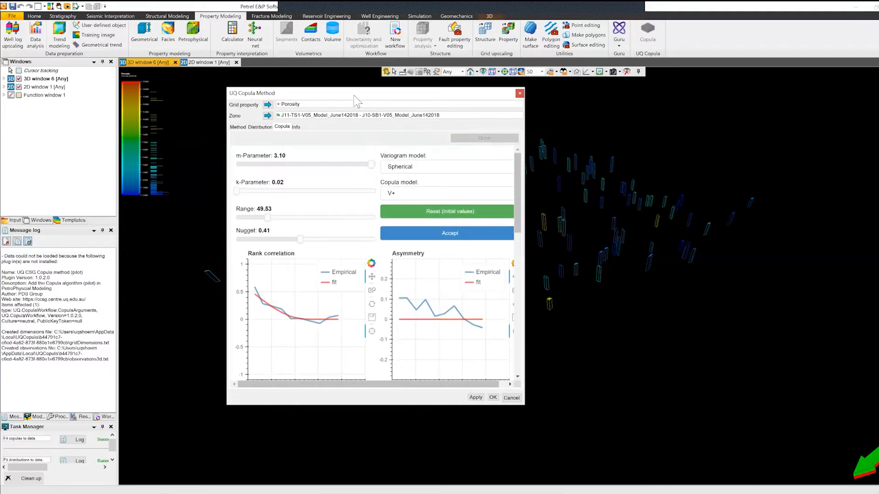
pyautogui.moveTo(357, 101); pyautogui.dragTo(289, 38)
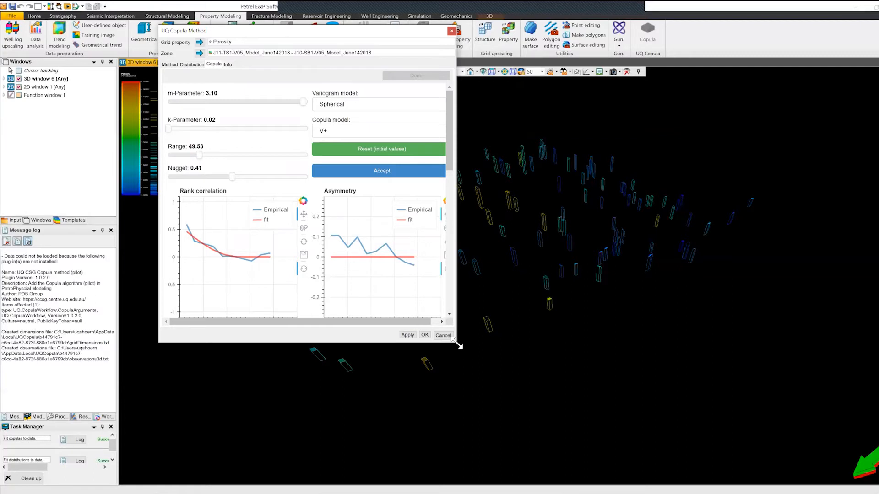
pyautogui.moveTo(457, 344); pyautogui.dragTo(508, 481)
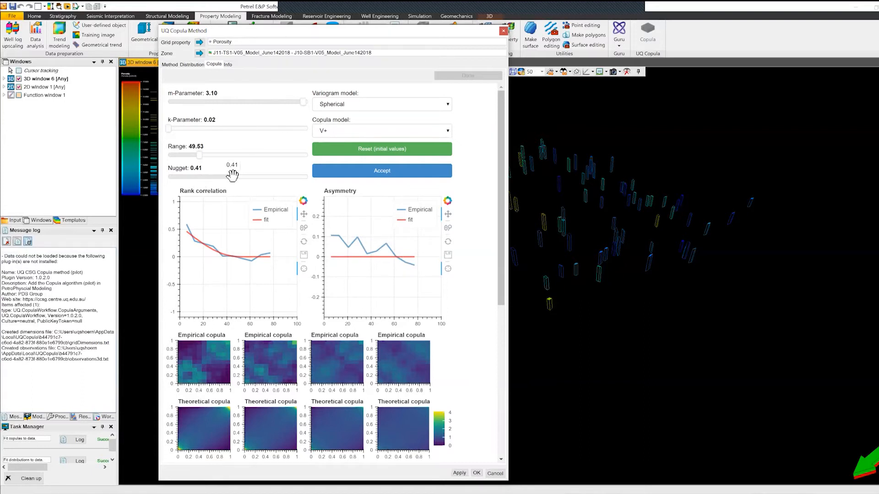
# Step: Set the copula fit's Nugget to 0.05, Range to 28.10, m-Parameter to 1 and k-Parameter to 1.90
pyautogui.moveTo(232, 177); pyautogui.dragTo(175, 178)
pyautogui.moveTo(199, 155); pyautogui.dragTo(185, 156)
pyautogui.moveTo(303, 102); pyautogui.dragTo(257, 105)
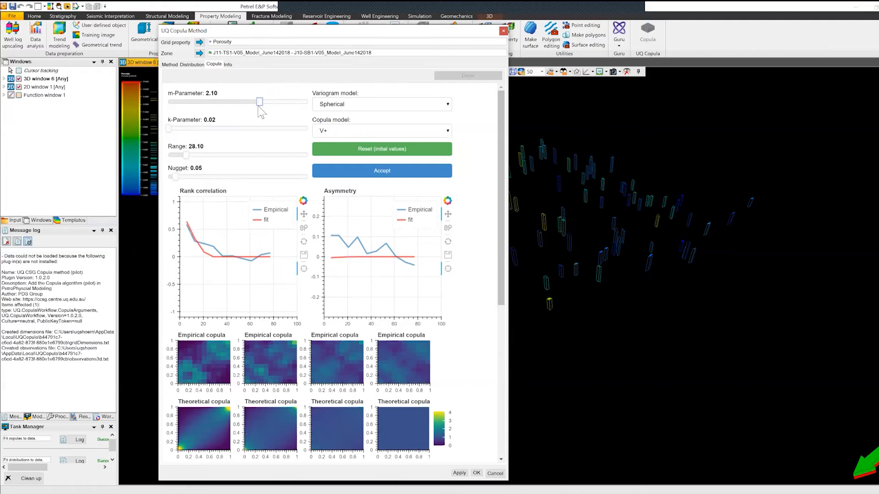
pyautogui.moveTo(259, 100)
pyautogui.moveTo(261, 101); pyautogui.dragTo(211, 102)
pyautogui.moveTo(171, 127)
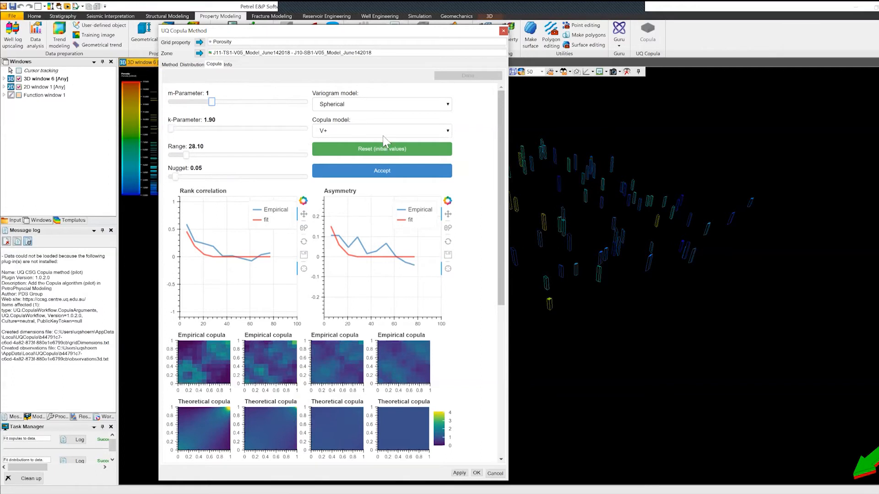
# Step: Examine the unconditional example field in rank space for the current copula parameters
pyautogui.moveTo(503, 133); pyautogui.dragTo(505, 296)
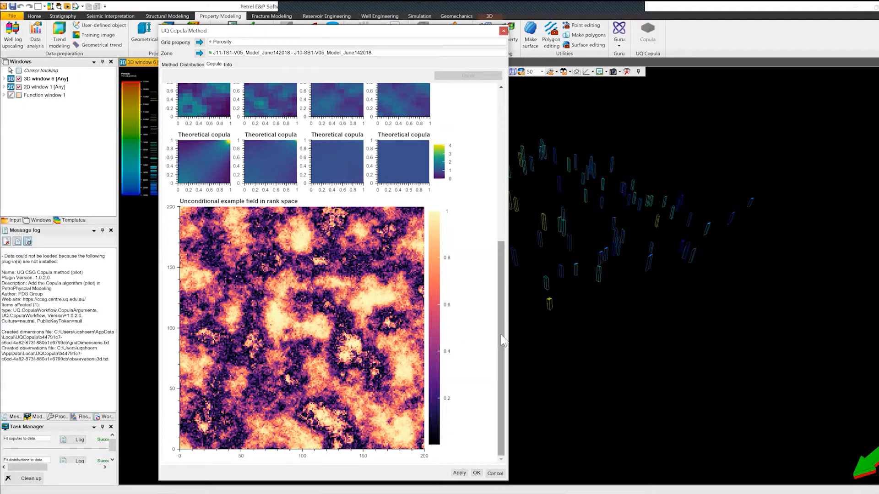
pyautogui.moveTo(501, 336); pyautogui.dragTo(500, 335)
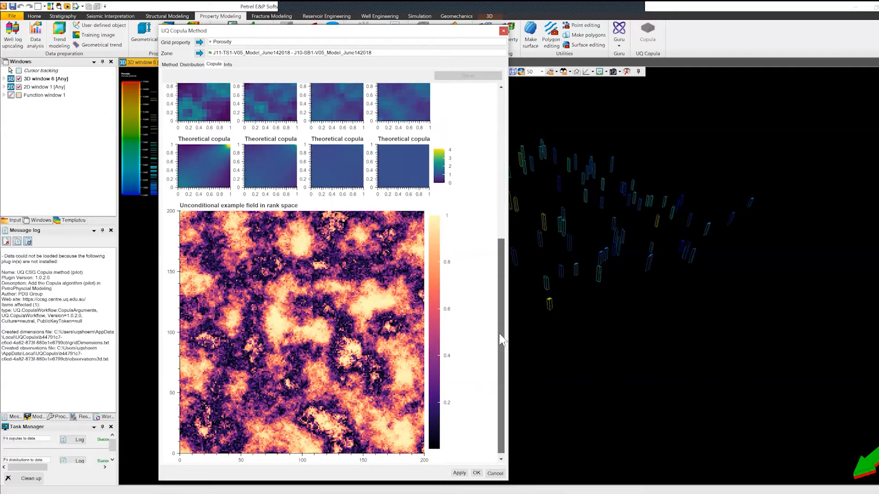
pyautogui.moveTo(502, 340); pyautogui.dragTo(502, 193)
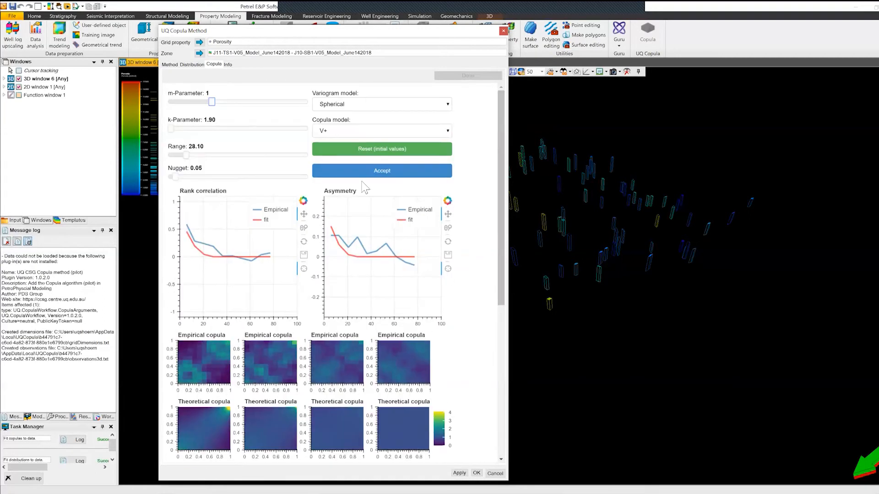
# Step: Try a much shorter copula Range and check its effect on the unconditional example field
pyautogui.moveTo(178, 151)
pyautogui.mouseDown()
pyautogui.moveTo(187, 152)
pyautogui.moveTo(173, 153)
pyautogui.mouseUp()
pyautogui.moveTo(499, 131); pyautogui.dragTo(500, 330)
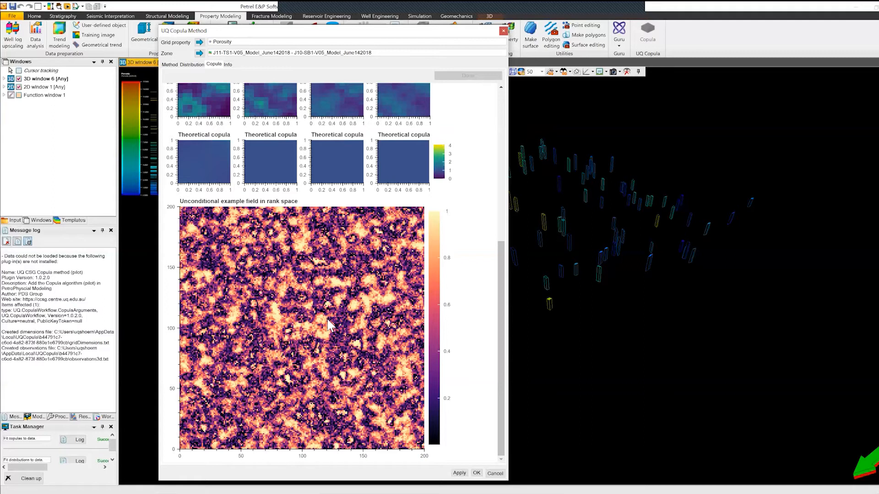
pyautogui.moveTo(507, 298); pyautogui.dragTo(502, 169)
# Step: Set the Range to 29.10 and both the m-Parameter and k-Parameter to 1.30, and accept the copula model
pyautogui.moveTo(174, 155); pyautogui.dragTo(187, 154)
pyautogui.moveTo(212, 102); pyautogui.dragTo(224, 100)
pyautogui.click(171, 128)
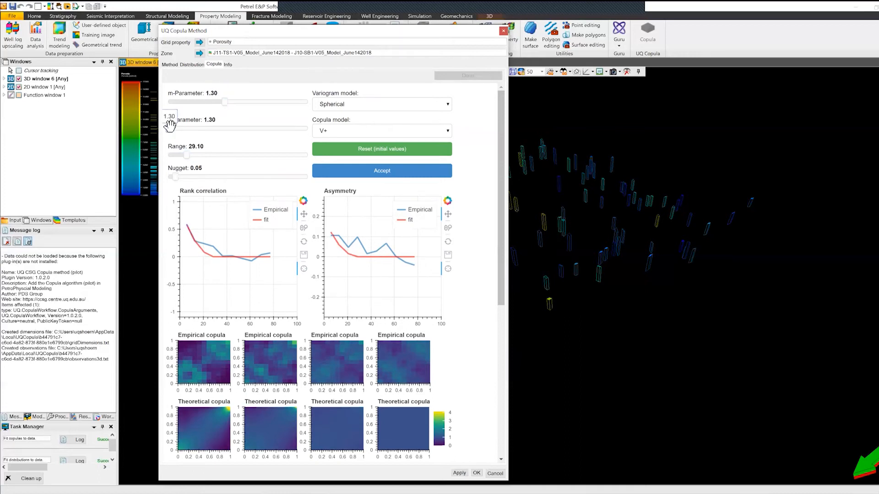
pyautogui.moveTo(500, 149)
pyautogui.mouseDown()
pyautogui.moveTo(488, 304)
pyautogui.moveTo(504, 235)
pyautogui.moveTo(498, 161)
pyautogui.mouseUp()
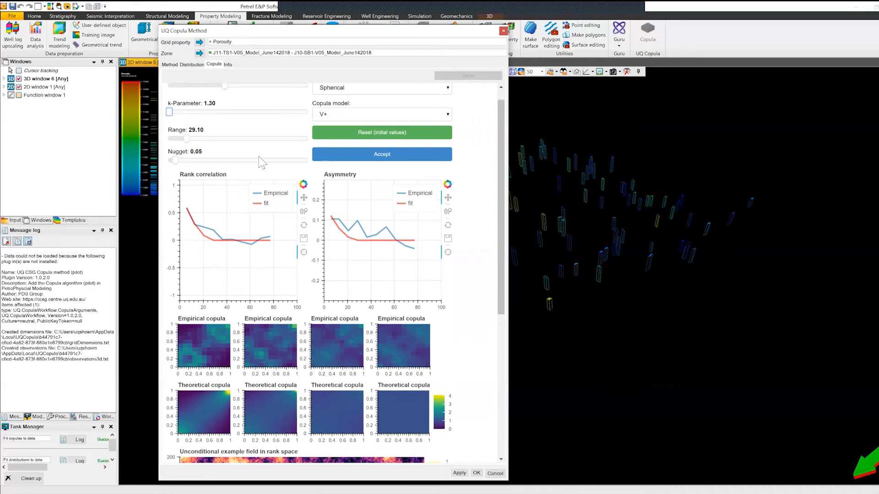
pyautogui.scroll(1, 499, 232)
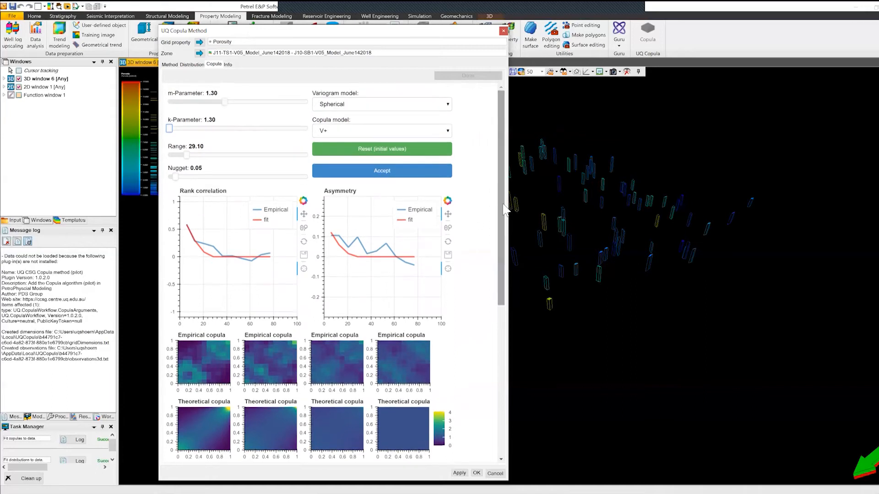
pyautogui.click(382, 172)
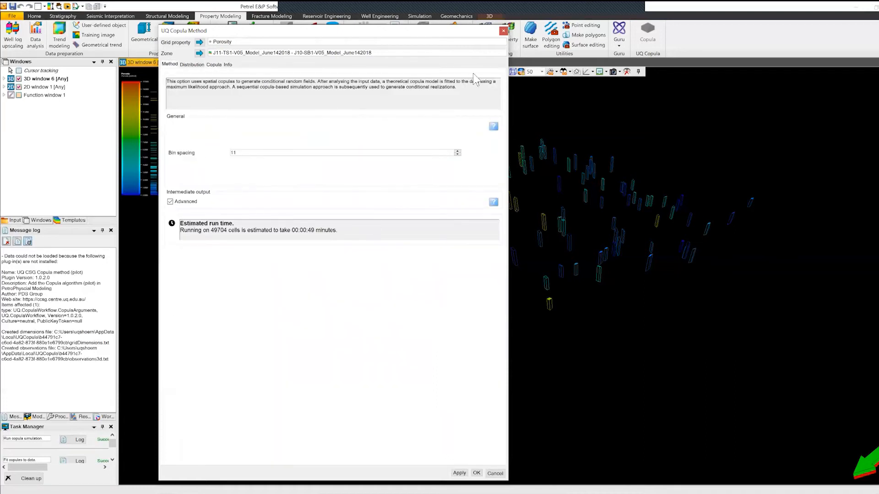
# Step: Close the copula dialog and show the grid's first copula result property (Copula_FField_Advanced) in 3D with its color legend
pyautogui.click(503, 31)
pyautogui.click(37, 416)
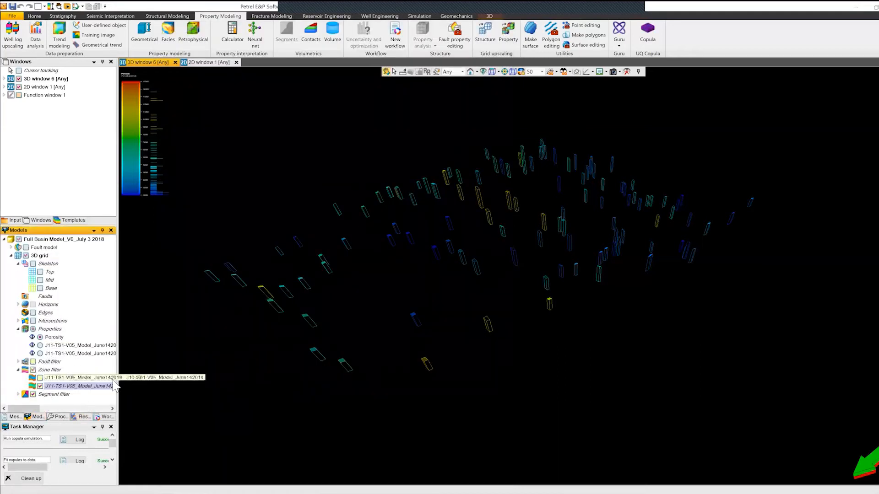
pyautogui.moveTo(117, 368); pyautogui.dragTo(146, 368)
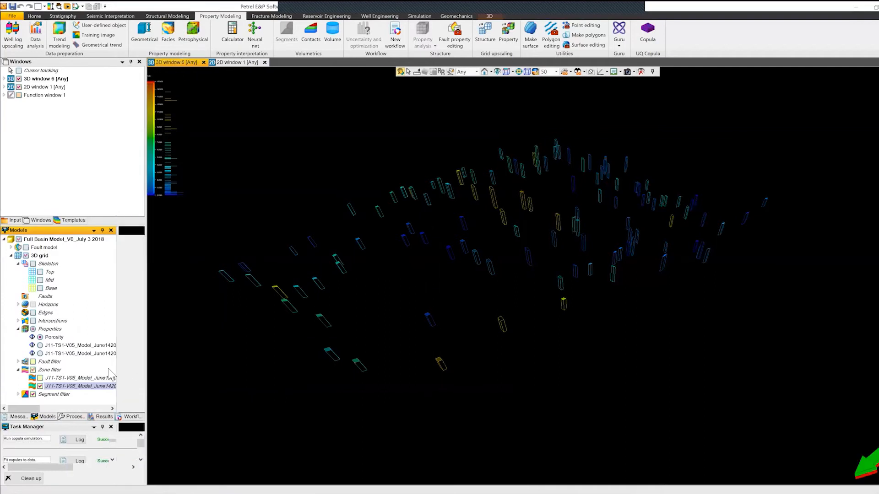
pyautogui.click(56, 348)
pyautogui.click(40, 345)
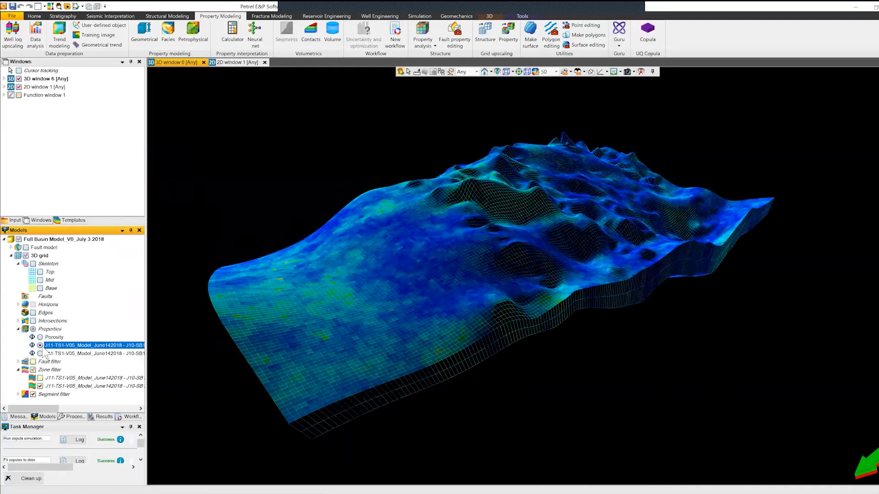
pyautogui.rightClick(102, 349)
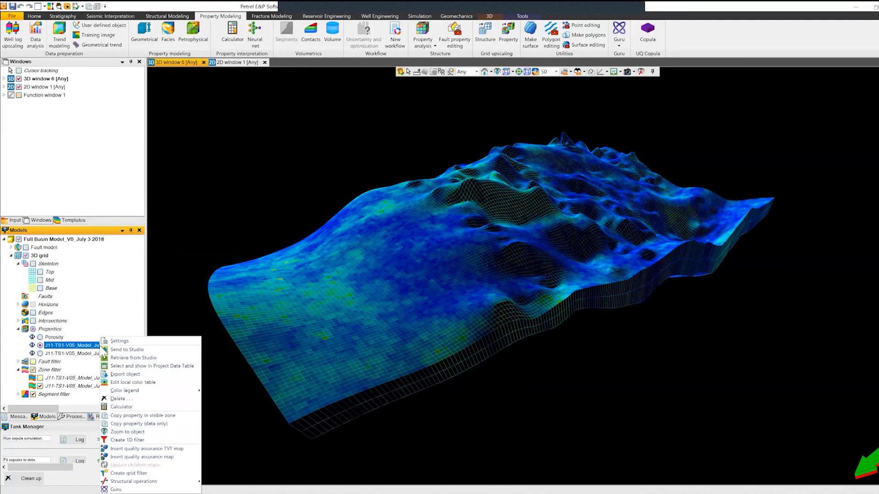
pyautogui.moveTo(139, 392)
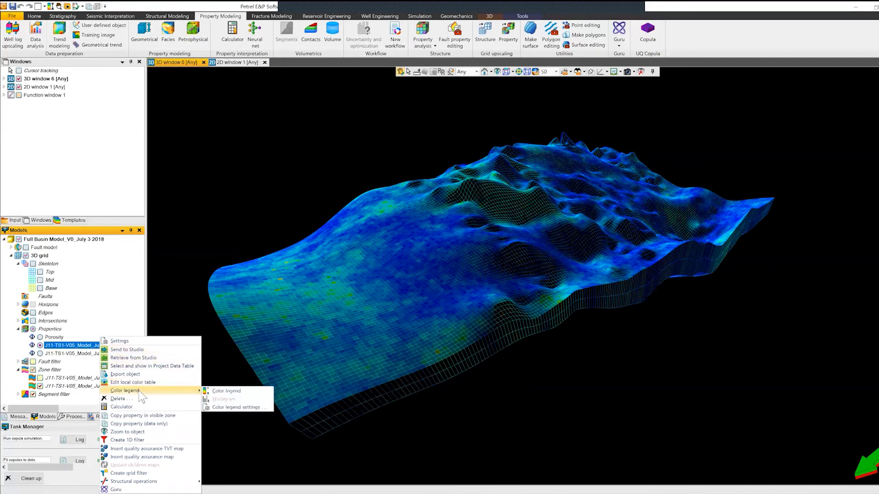
pyautogui.click(224, 391)
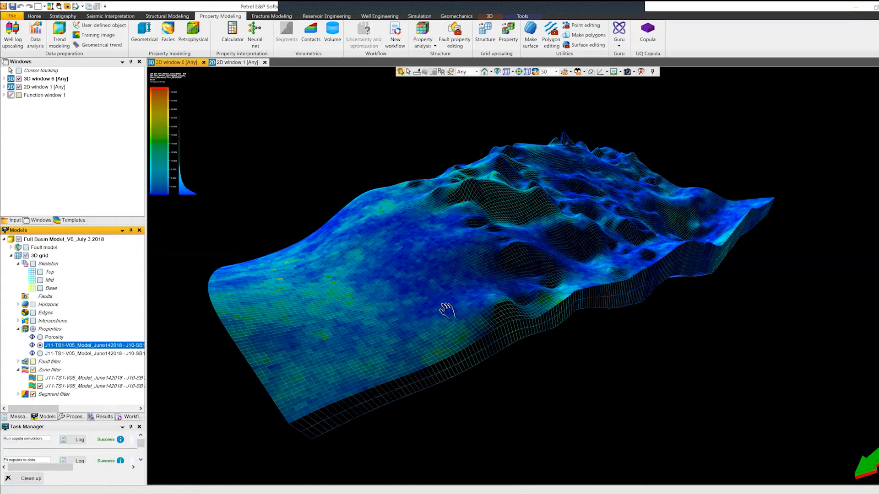
pyautogui.moveTo(595, 260); pyautogui.dragTo(694, 235)
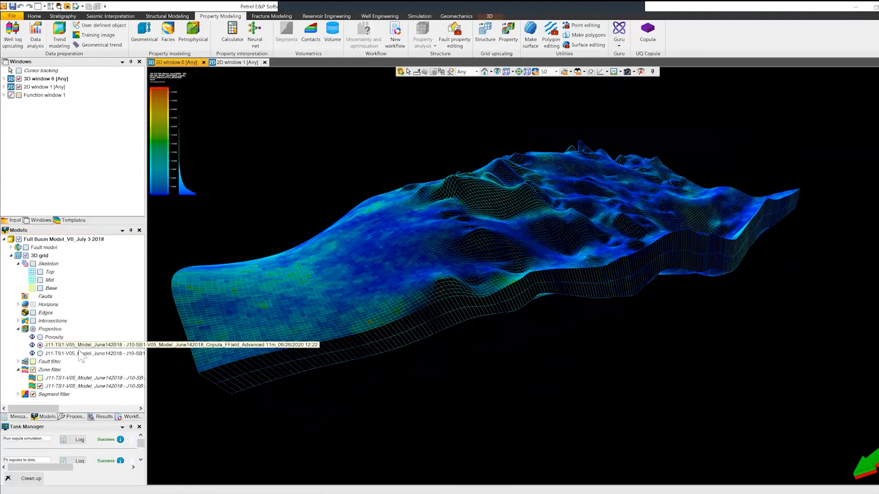
# Step: View the second copula result property with its color legend, and return the display to the original Porosity property
pyautogui.click(41, 354)
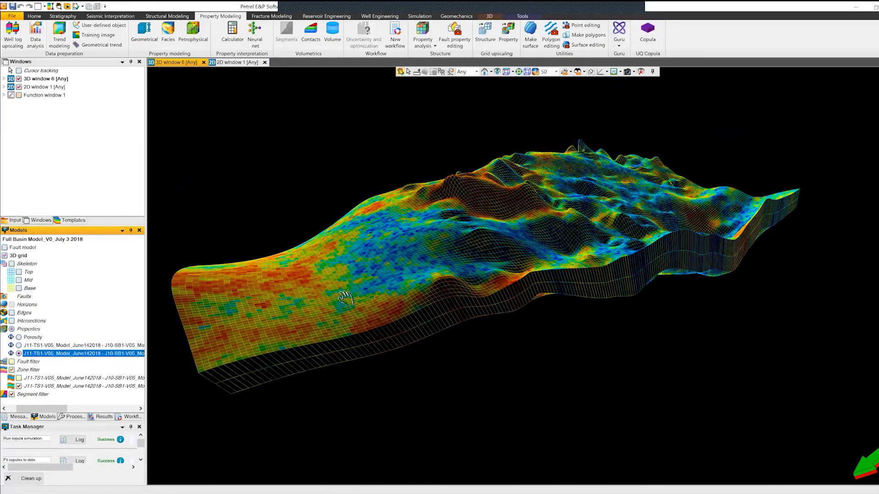
pyautogui.moveTo(337, 317); pyautogui.dragTo(368, 318)
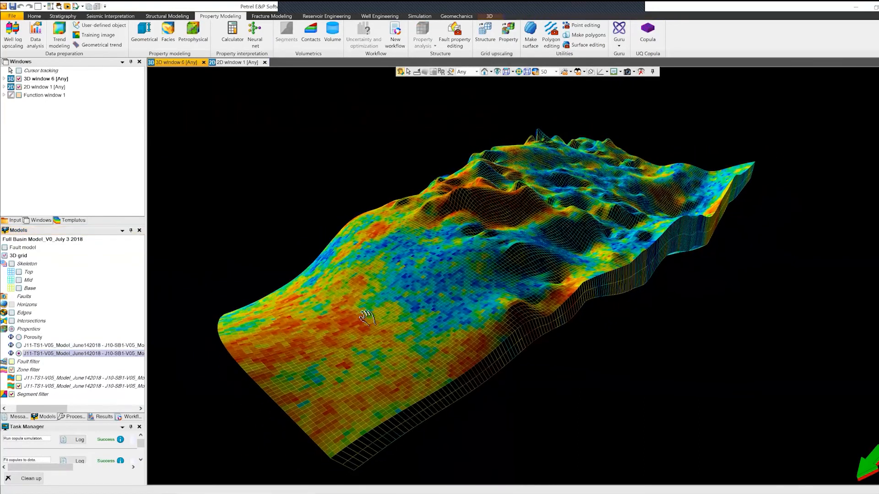
pyautogui.rightClick(53, 353)
pyautogui.moveTo(114, 392)
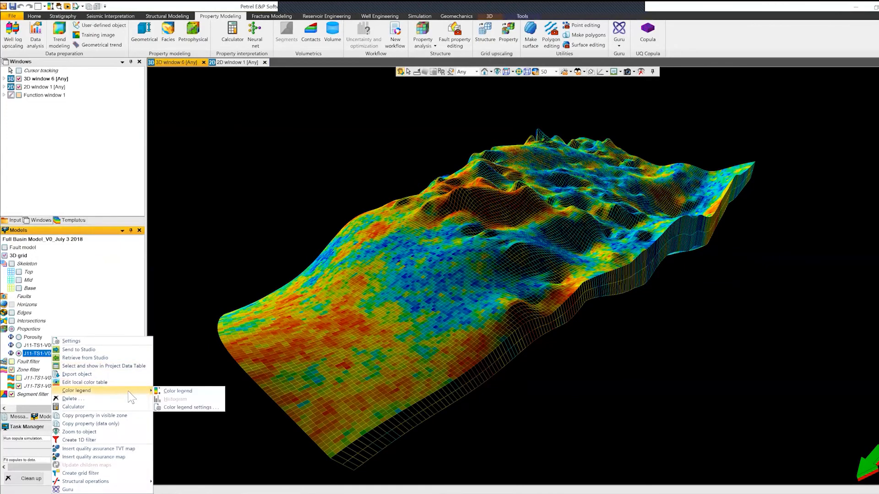
pyautogui.click(167, 390)
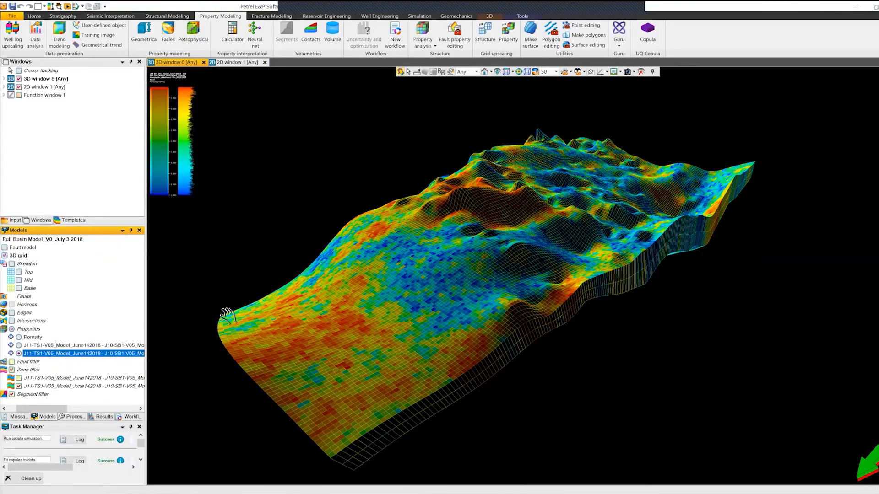
pyautogui.moveTo(658, 245); pyautogui.dragTo(472, 247)
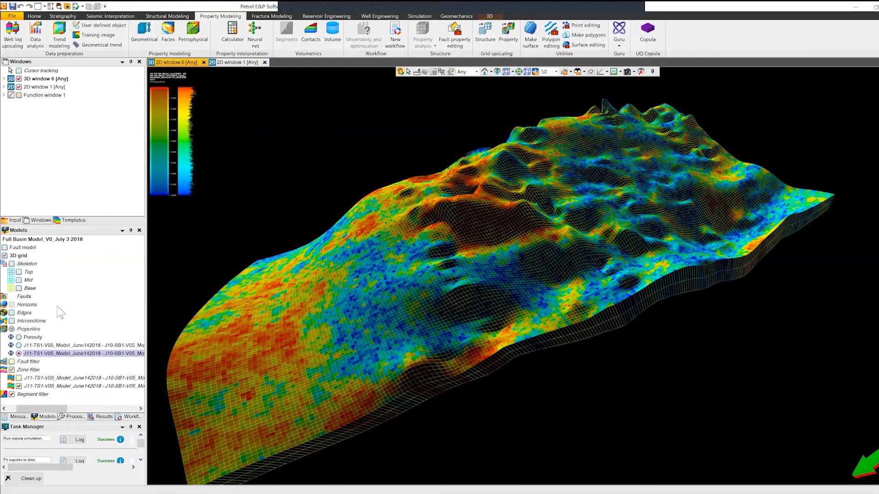
pyautogui.click(18, 337)
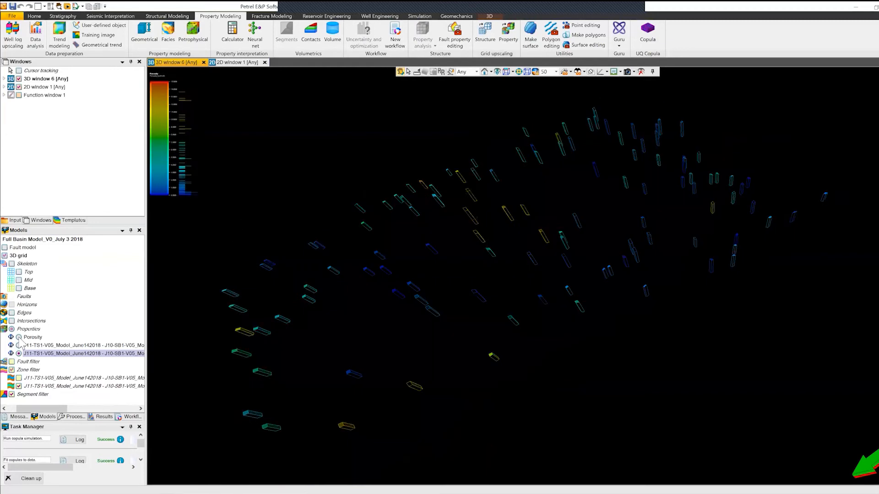
# Step: Try petrophysical modeling on the existing Porosity property with Copula method as the zone's algorithm, and close without applying
pyautogui.click(195, 32)
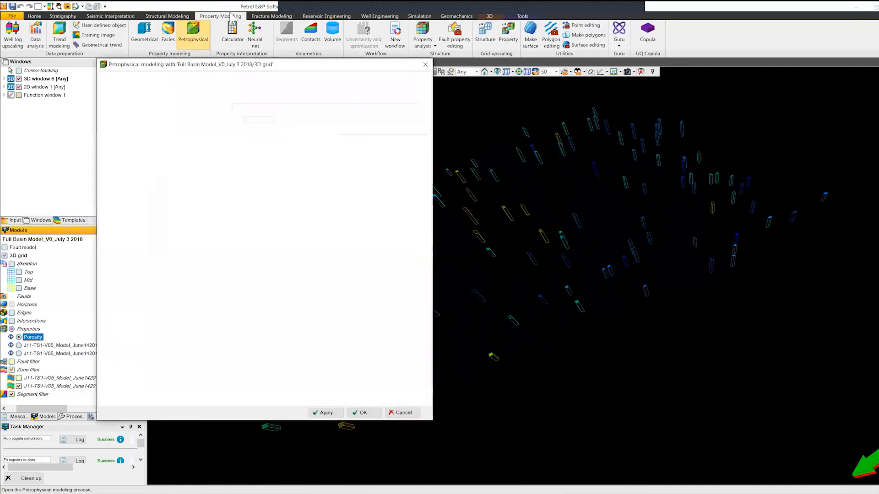
pyautogui.click(231, 96)
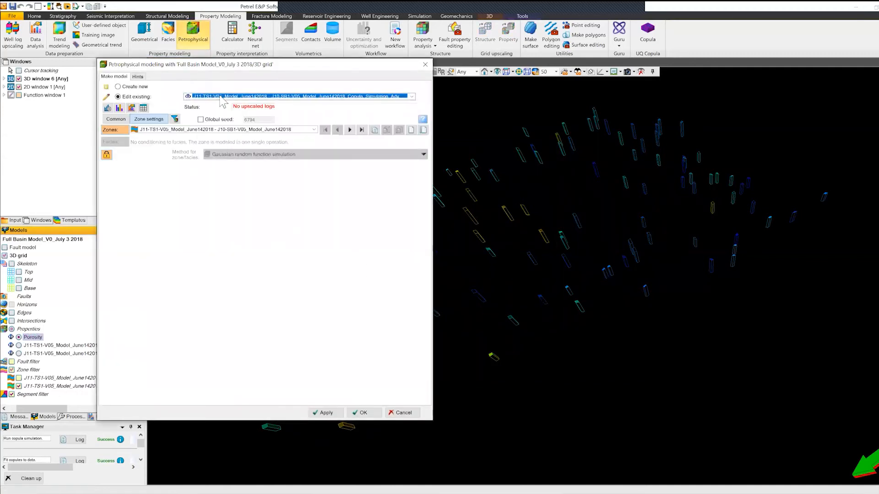
pyautogui.click(203, 105)
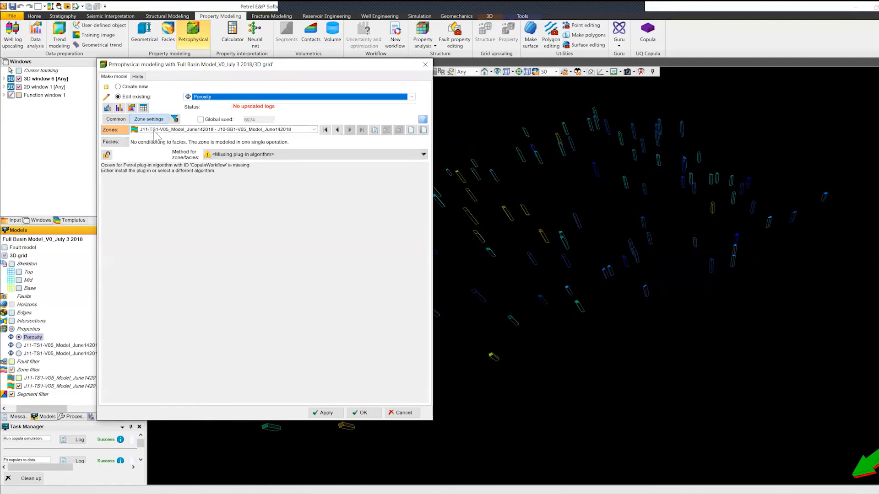
pyautogui.click(300, 156)
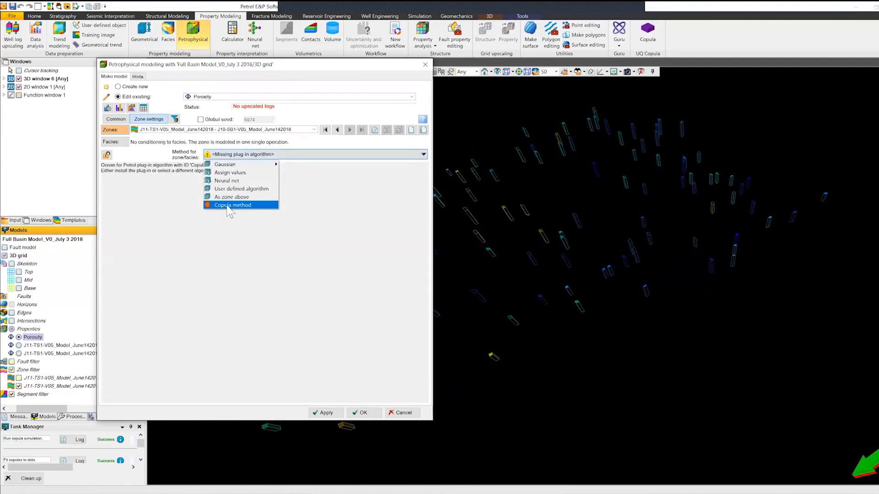
pyautogui.click(228, 206)
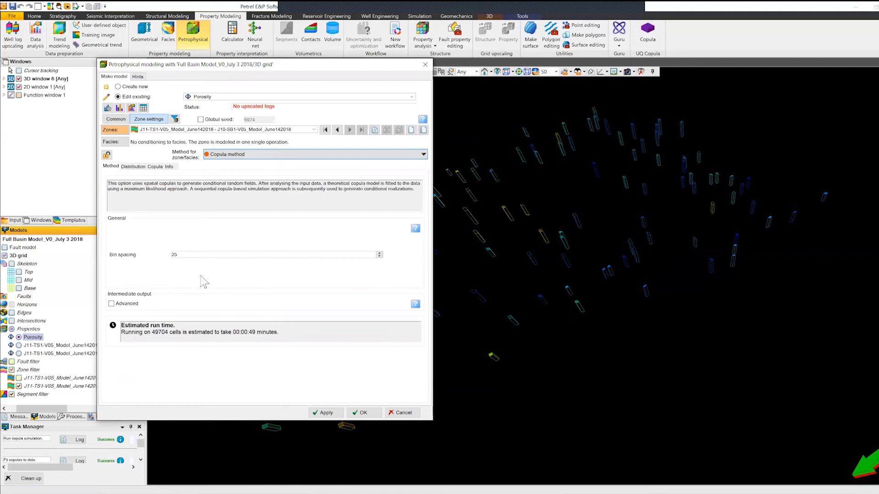
pyautogui.click(425, 64)
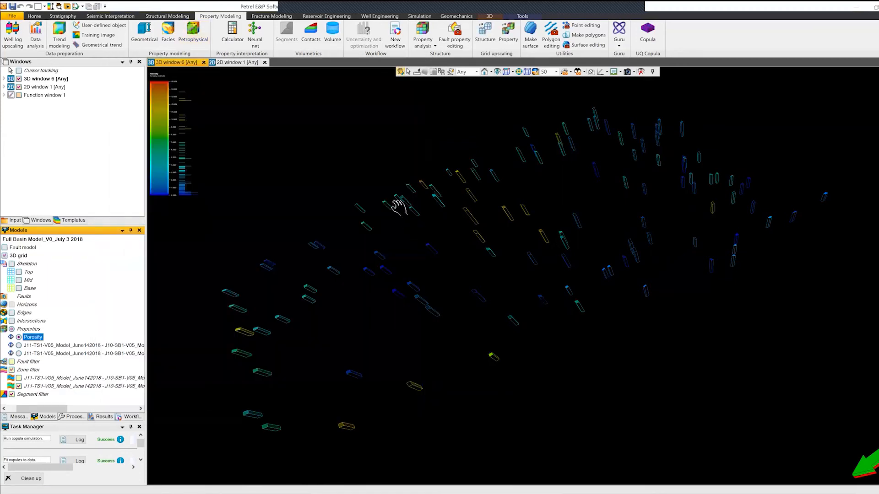
# Step: Create a new workflow with a With 3D grid process that references the basin model's 3D grid
pyautogui.click(395, 38)
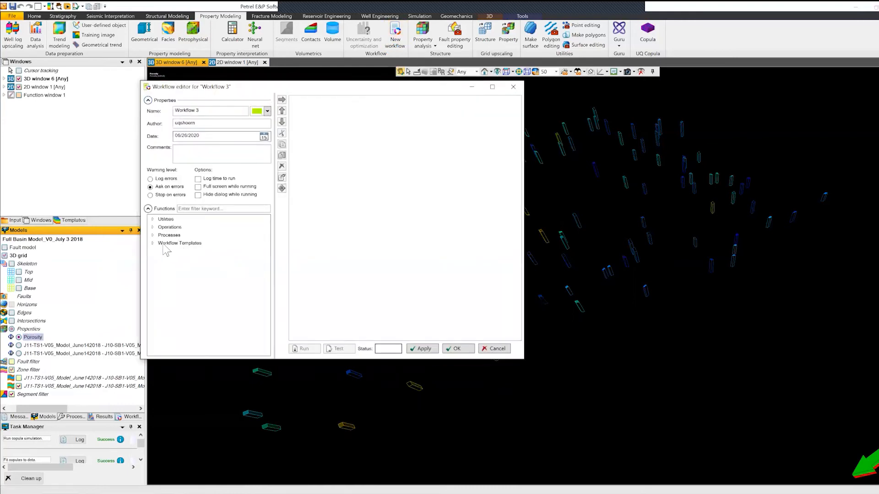
pyautogui.click(153, 236)
pyautogui.click(186, 243)
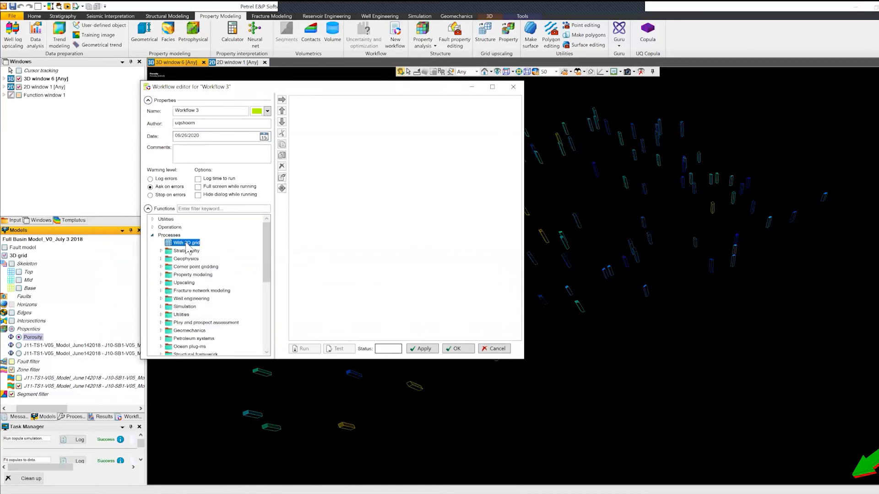
pyautogui.moveTo(187, 247); pyautogui.dragTo(347, 201)
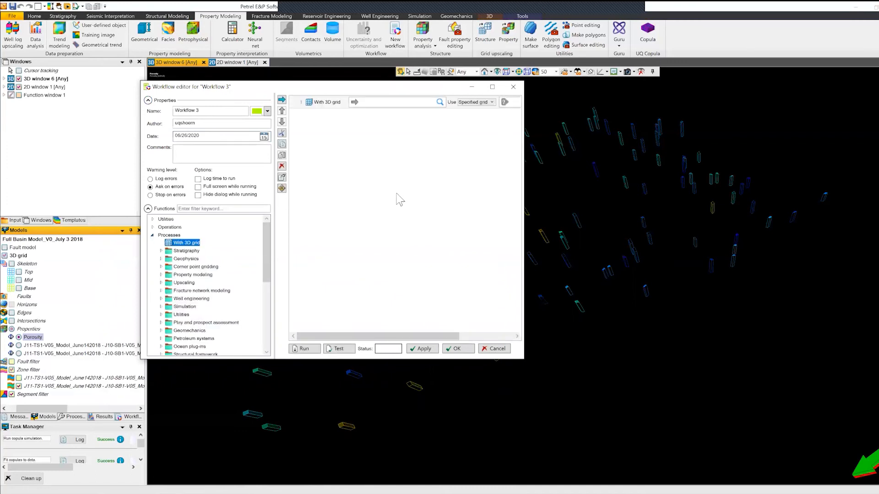
pyautogui.click(16, 257)
pyautogui.click(18, 255)
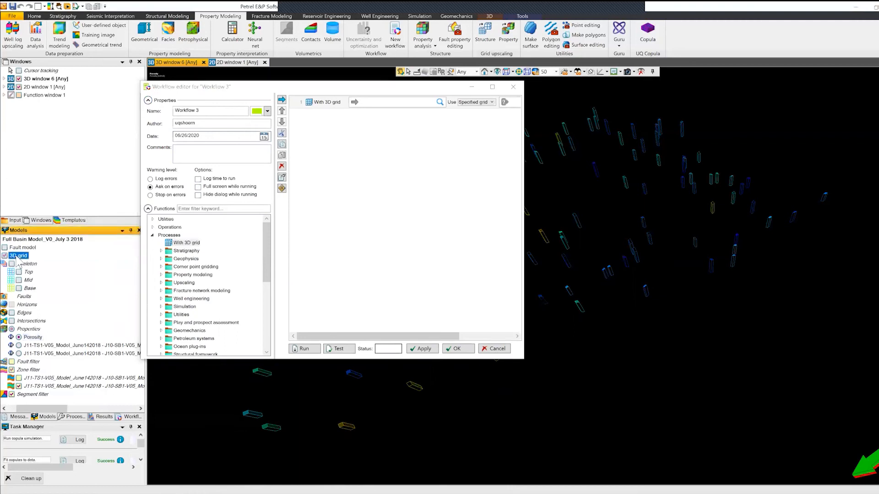
pyautogui.click(355, 102)
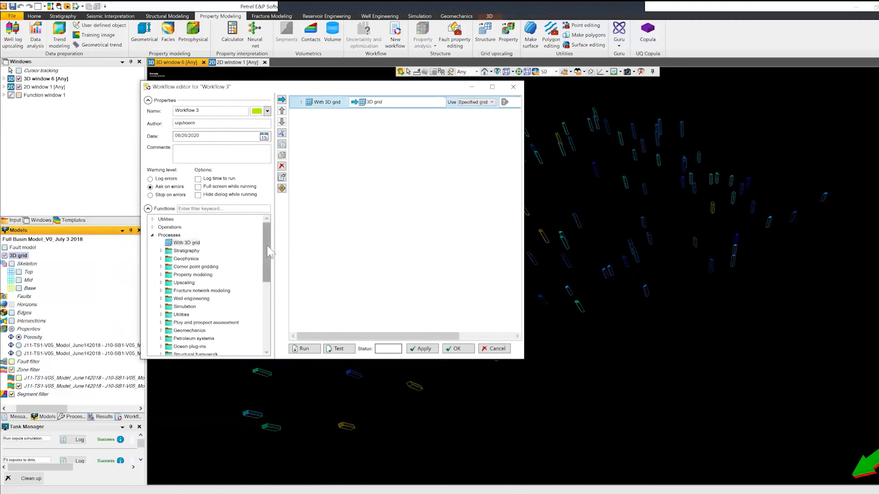
# Step: Add the Copula method process from the Property modeling group to the workflow
pyautogui.moveTo(268, 243); pyautogui.dragTo(268, 249)
pyautogui.click(179, 258)
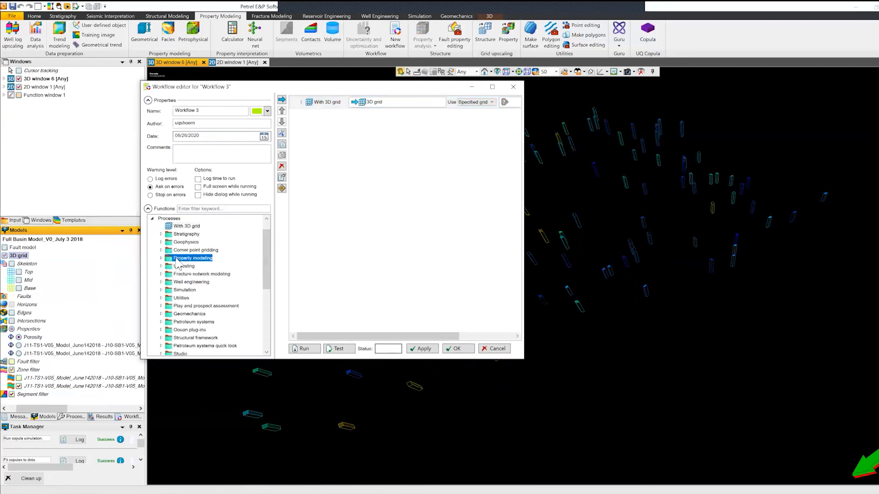
pyautogui.doubleClick(176, 259)
pyautogui.moveTo(268, 240); pyautogui.dragTo(268, 253)
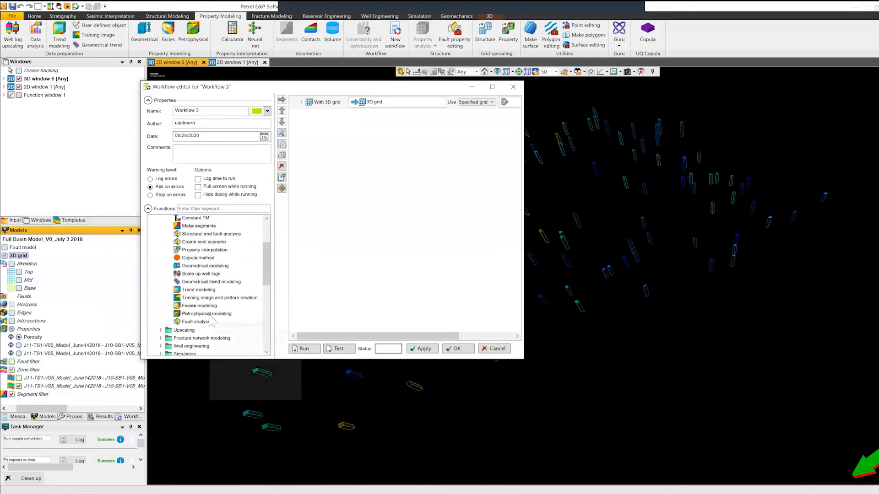
pyautogui.click(195, 258)
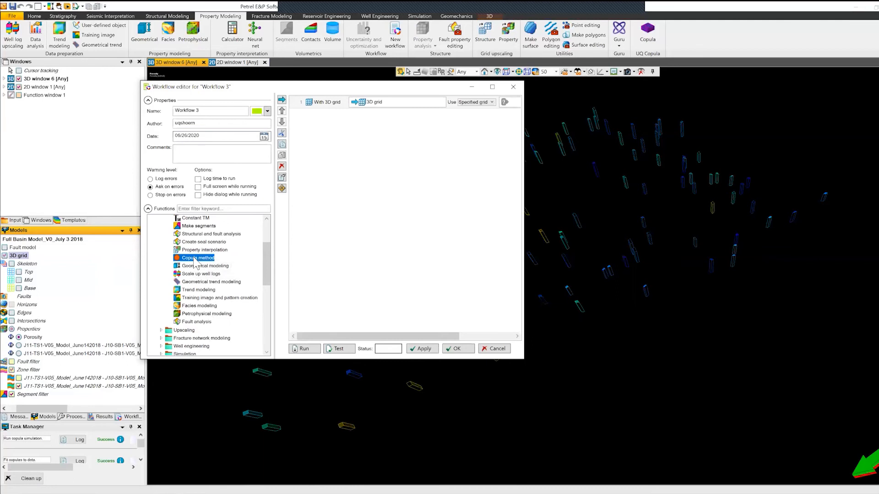
pyautogui.doubleClick(195, 259)
# Step: Configure the workflow's Copula method with Porosity as grid property, the active J11-TS1-V05 to J10-SB1-V05 zone and Bin spacing 11, and accept
pyautogui.doubleClick(325, 114)
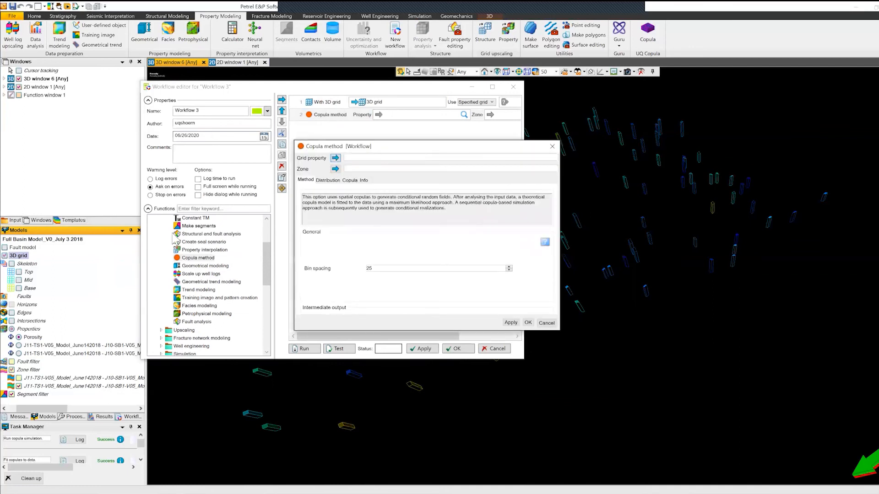
pyautogui.click(33, 337)
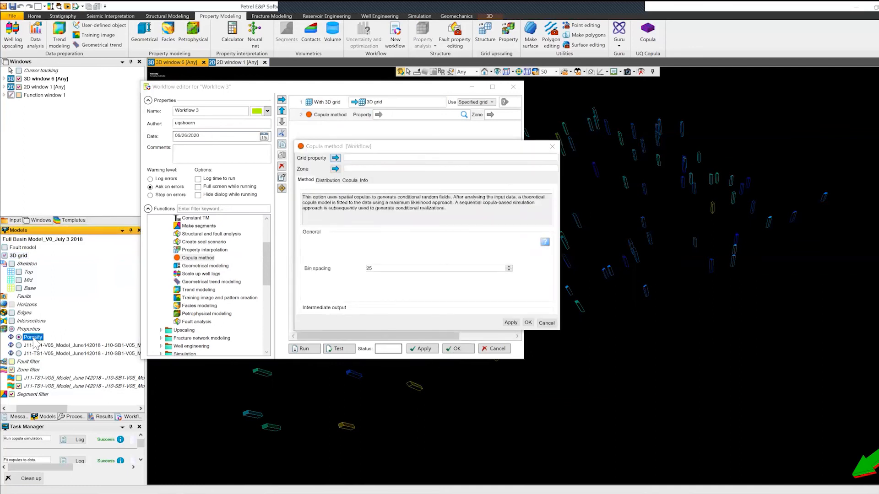
pyautogui.click(336, 158)
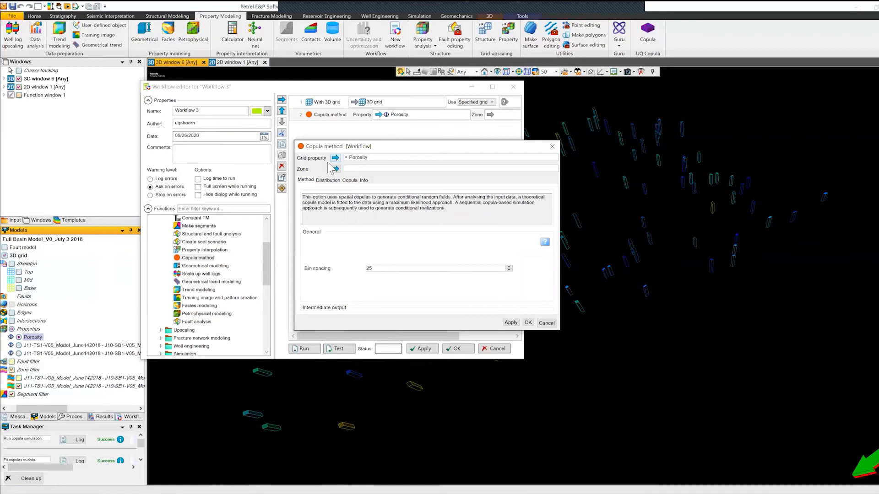
pyautogui.click(39, 386)
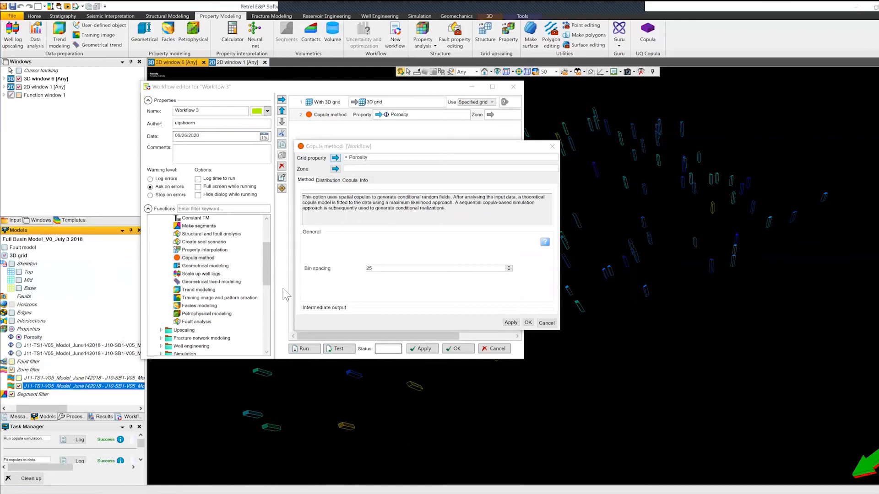
pyautogui.click(335, 169)
pyautogui.moveTo(455, 268); pyautogui.dragTo(339, 278)
pyautogui.press('BackSpace')
pyautogui.hotkey('ctrl', 'z')
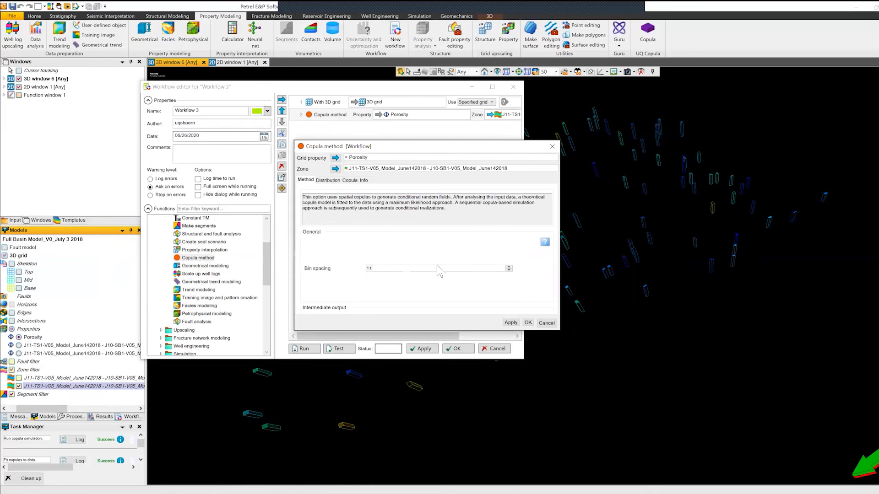
pyautogui.click(528, 323)
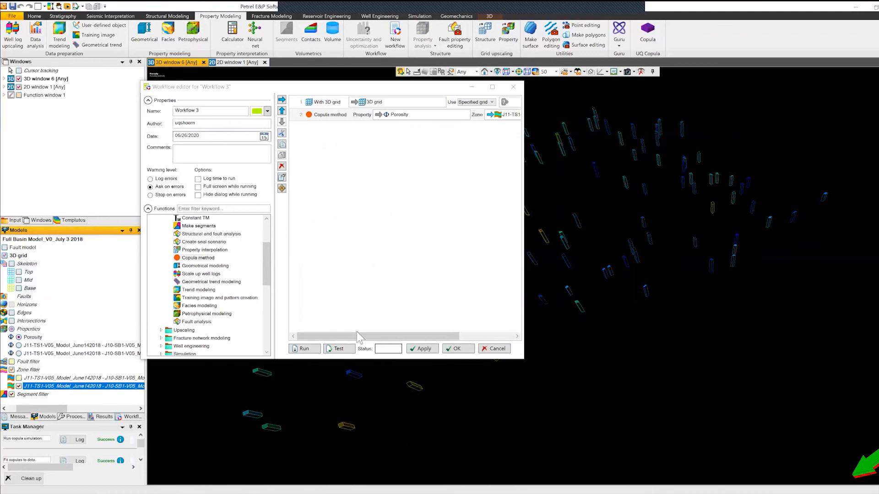
# Step: Test the copula workflow and close the workflow editor without saving it
pyautogui.click(341, 349)
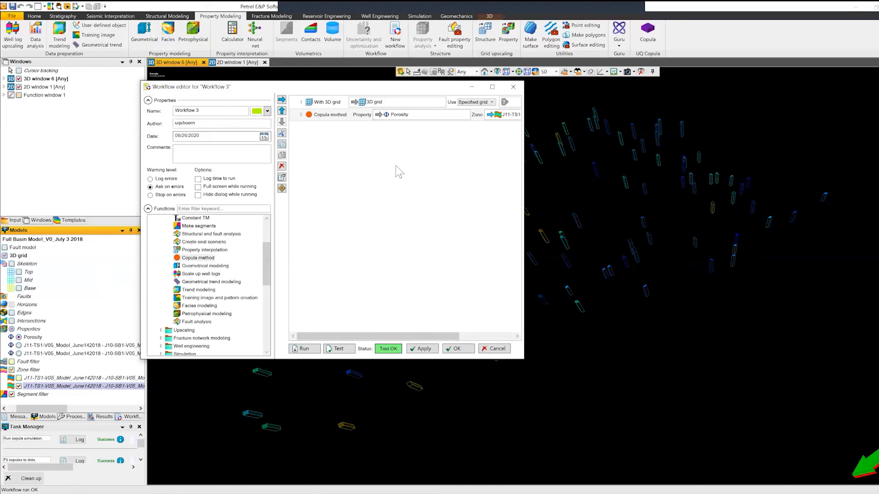
pyautogui.click(498, 349)
pyautogui.moveTo(342, 343); pyautogui.dragTo(318, 312)
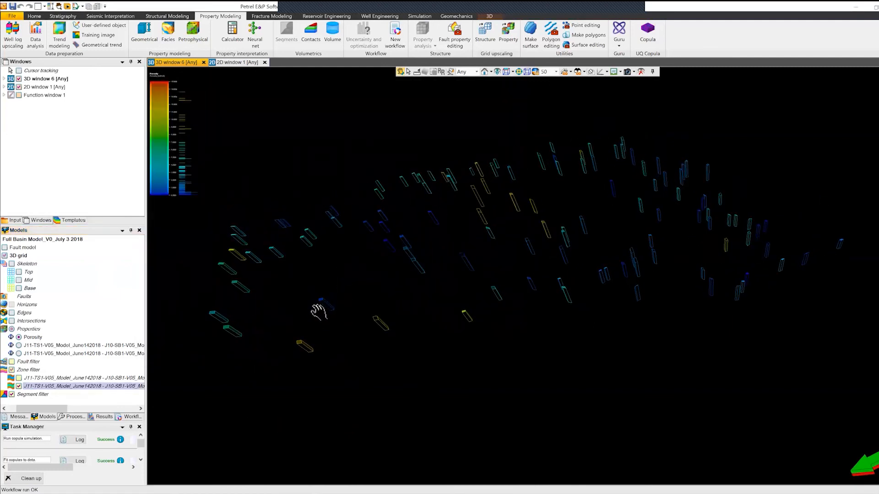